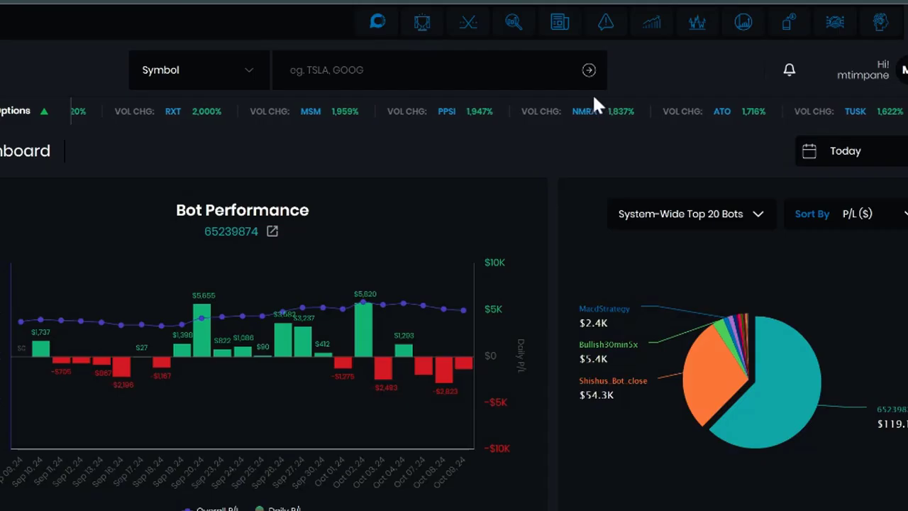
# In the Technical Analysis screener, apply the Popular filter PSAR Switch Up + Momentum.
pyautogui.click(517, 27)
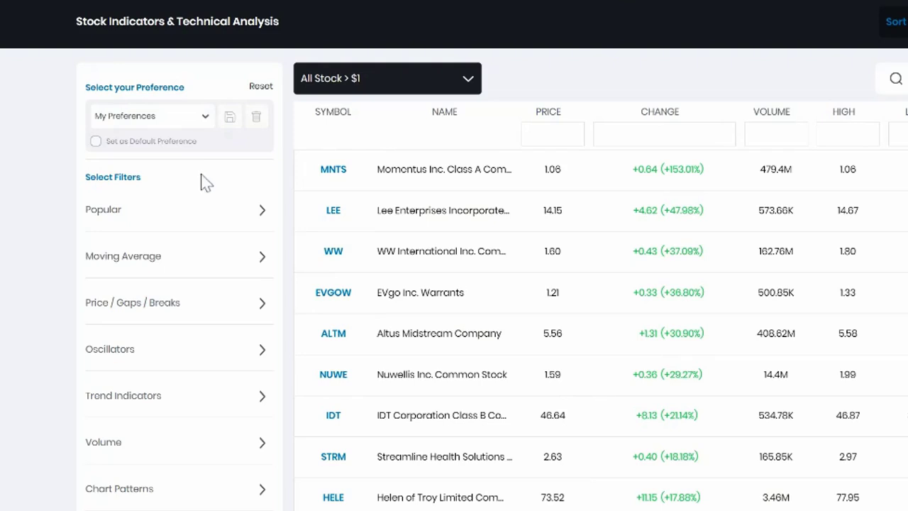
pyautogui.click(228, 210)
pyautogui.click(300, 129)
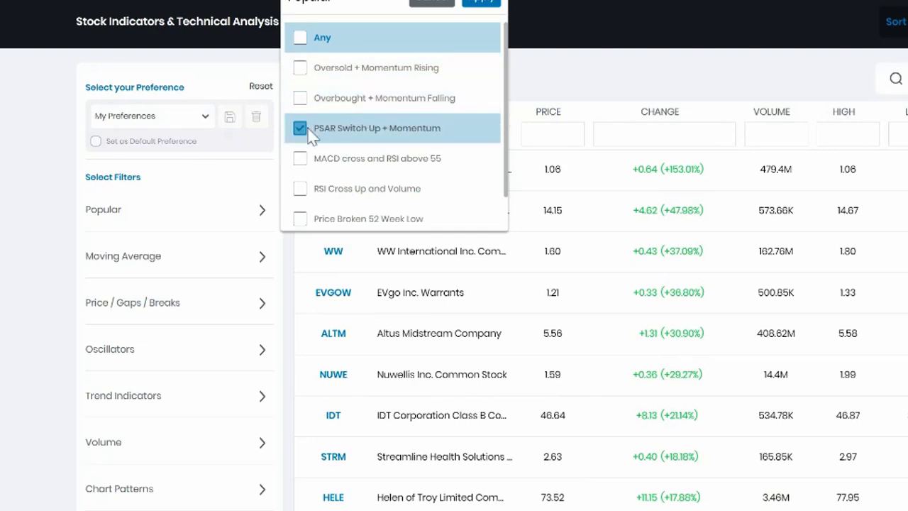
pyautogui.click(476, 3)
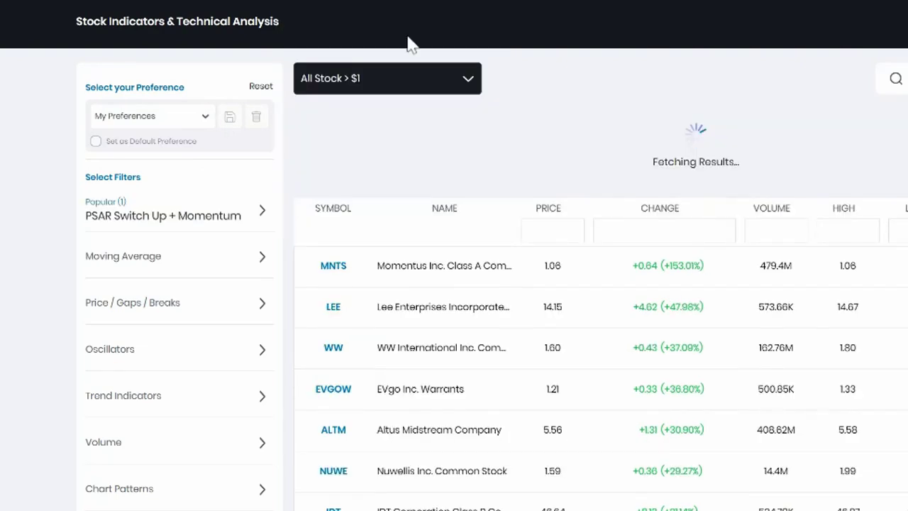
# Check the Moving Average conditions Price Above MA(26), MA(50) and MA(200).
pyautogui.click(212, 257)
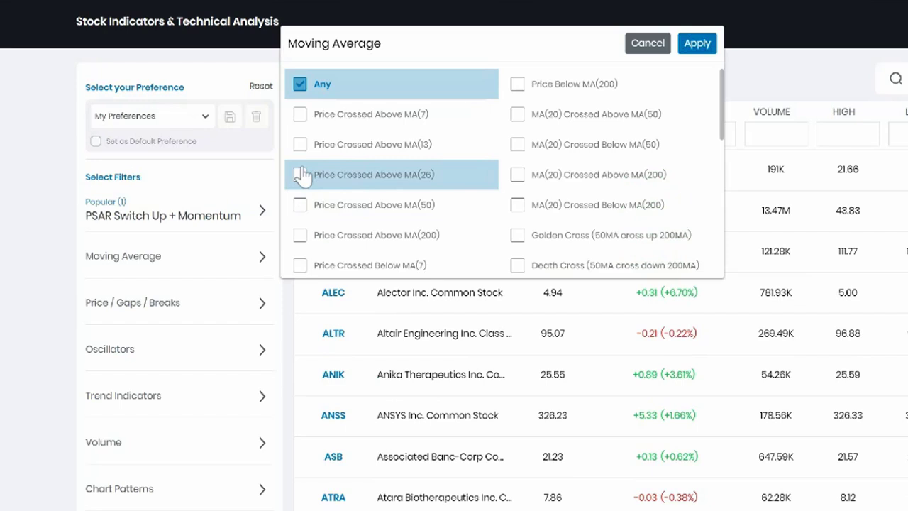
pyautogui.scroll(-2, 303, 174)
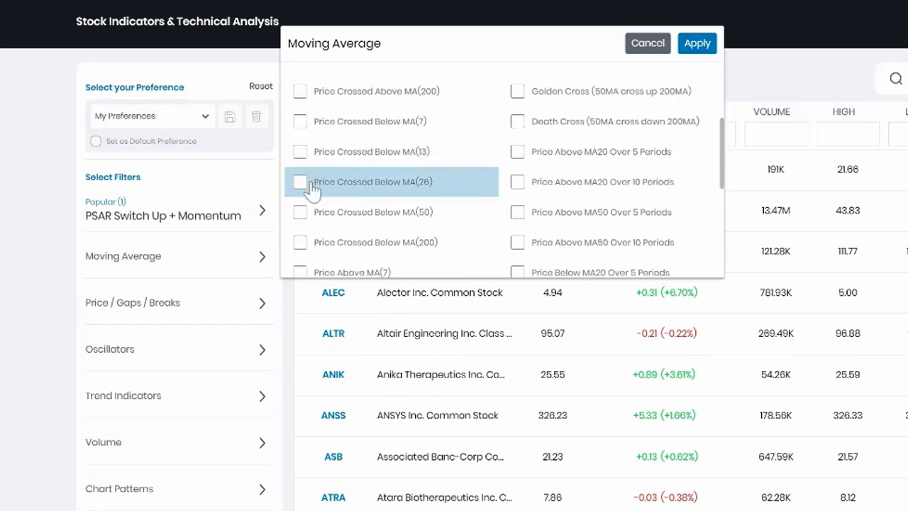
pyautogui.scroll(-2, 312, 188)
pyautogui.click(312, 189)
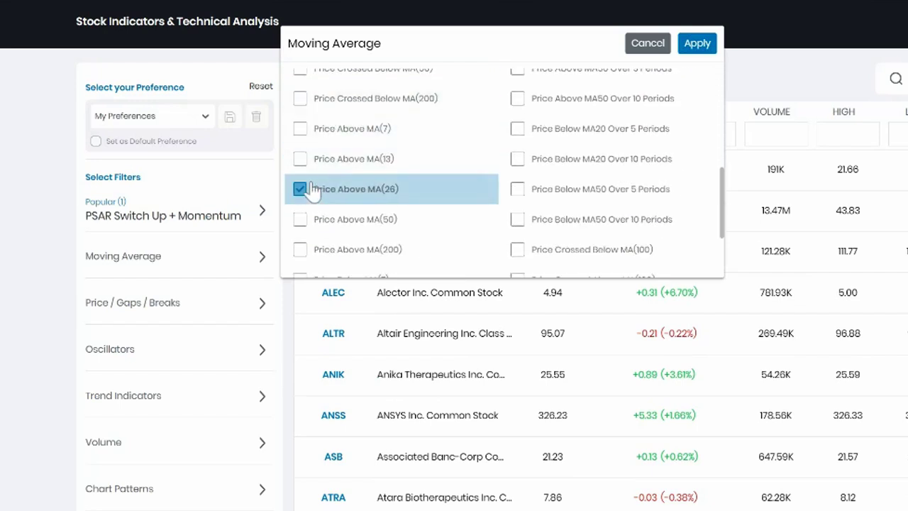
pyautogui.click(314, 218)
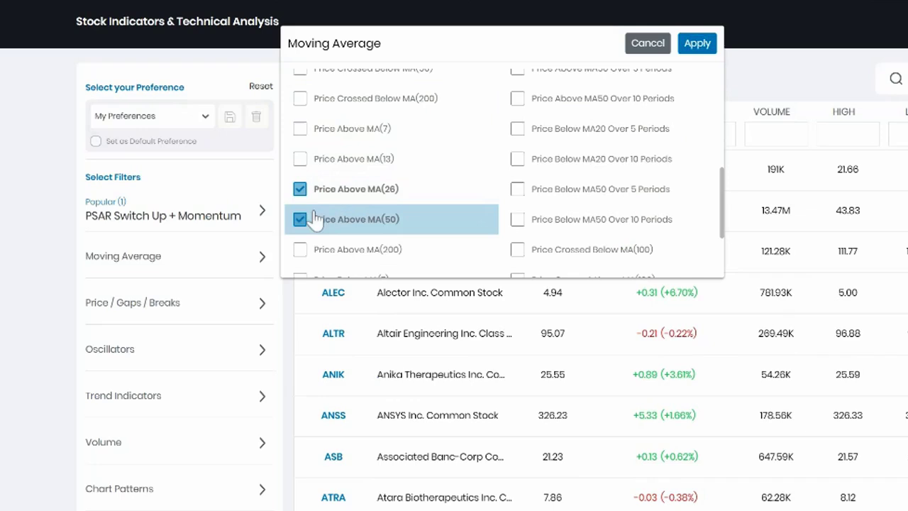
pyautogui.click(317, 250)
# Apply the moving-average filters and add the Closing Price Greater Than 25 filter.
pyautogui.click(696, 44)
pyautogui.click(238, 309)
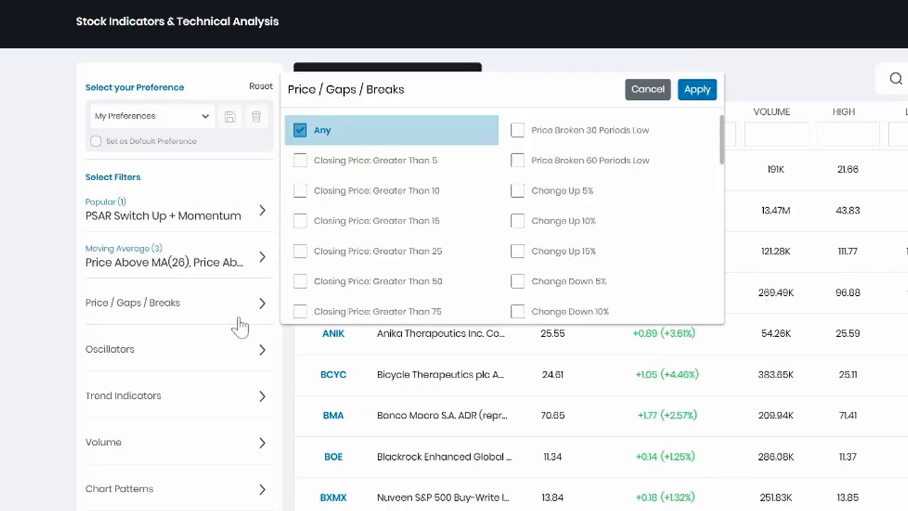
pyautogui.click(303, 252)
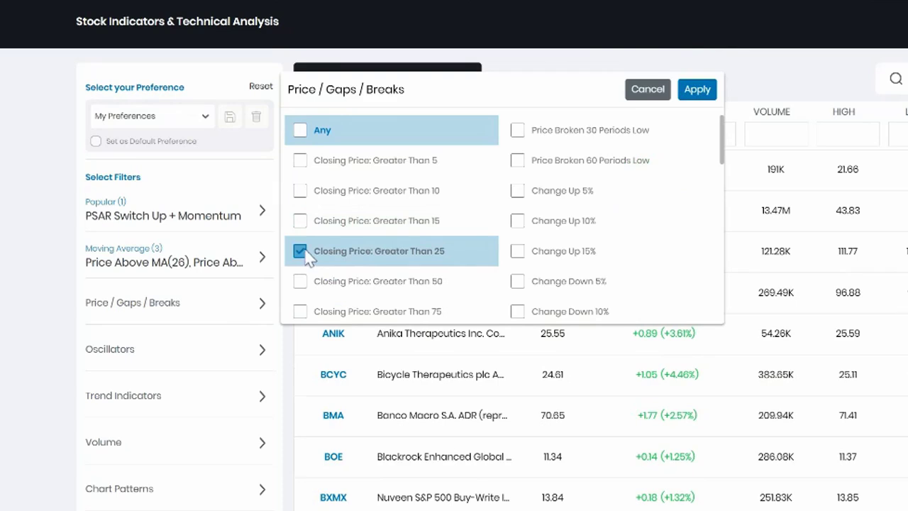
pyautogui.click(693, 90)
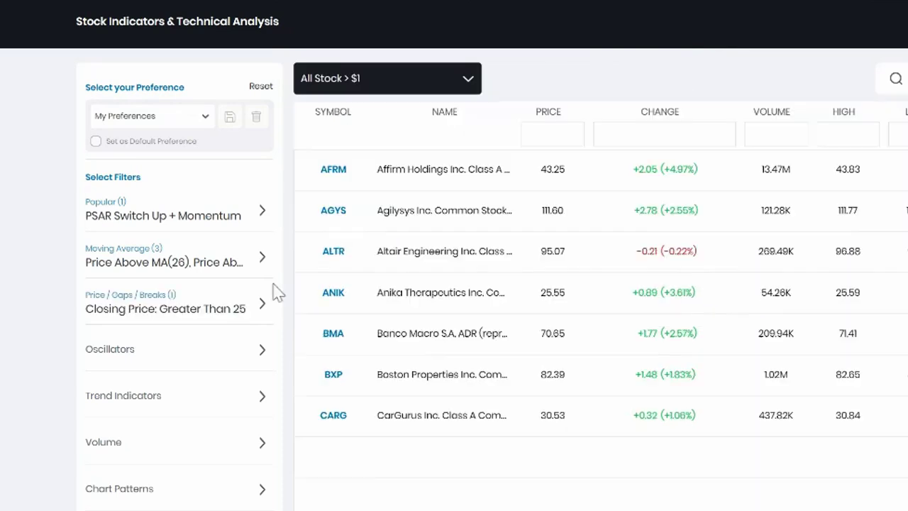
# Add and apply the Volume Above 1 Million (20 Day Av) filter.
pyautogui.click(204, 447)
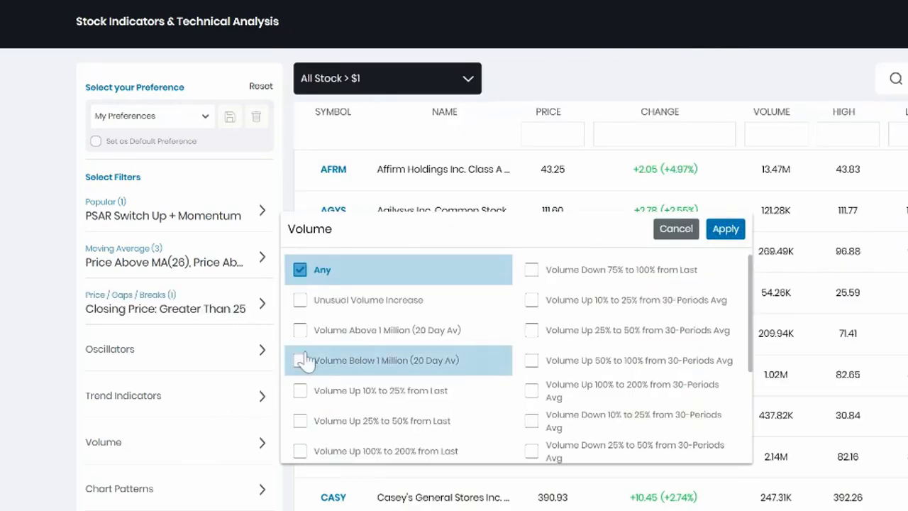
pyautogui.click(305, 343)
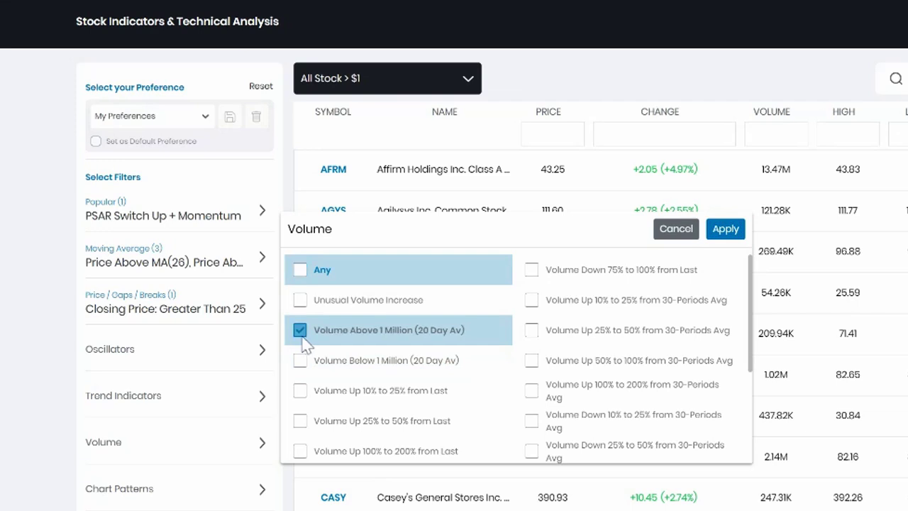
pyautogui.click(725, 229)
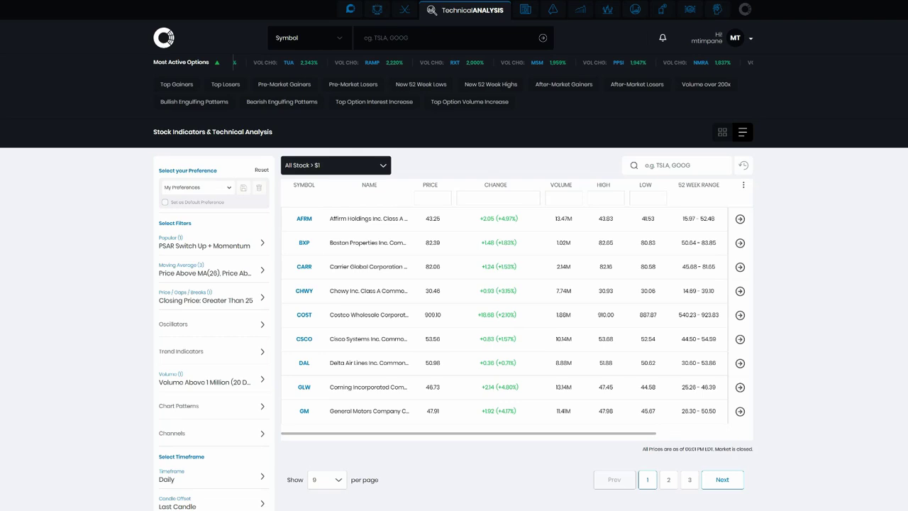
# Under My Preferences, save the current filter set under the name 'My Bot'.
pyautogui.click(230, 188)
pyautogui.write('My Bot')
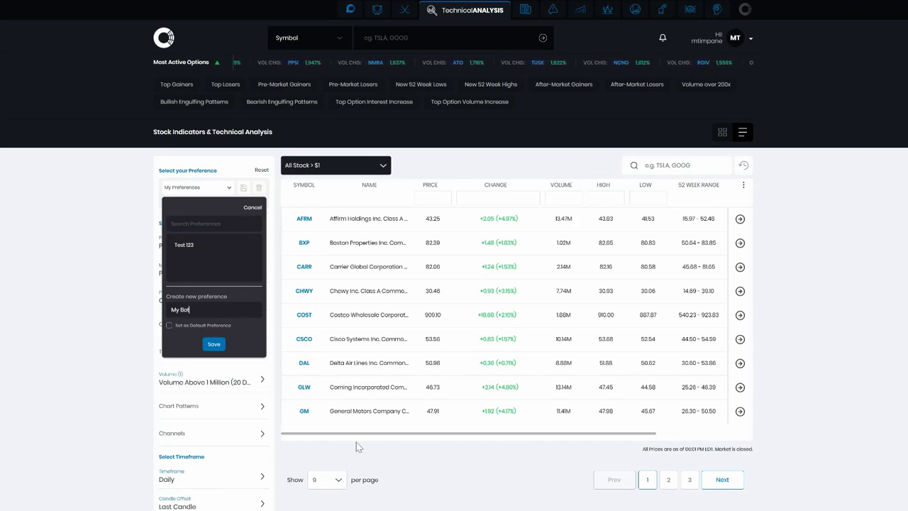
pyautogui.click(213, 345)
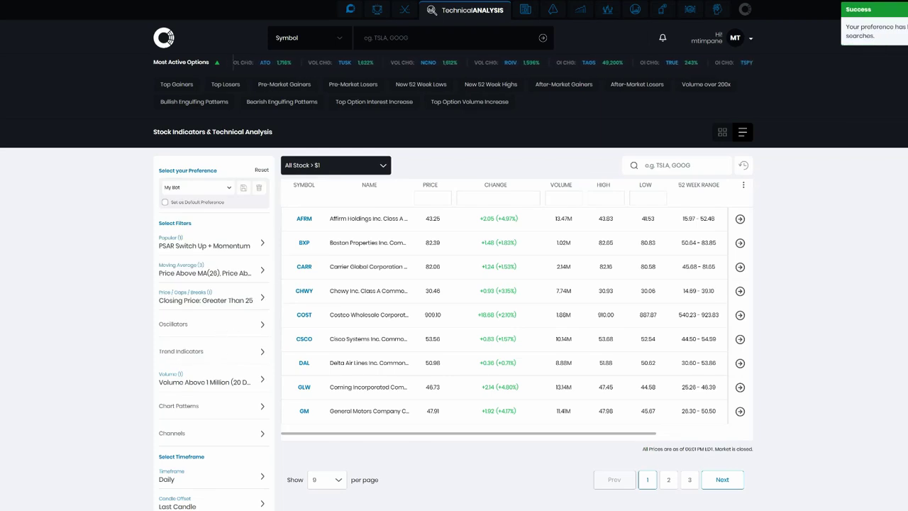
# Start creating a new bot from the account menu's bot options.
pyautogui.click(738, 42)
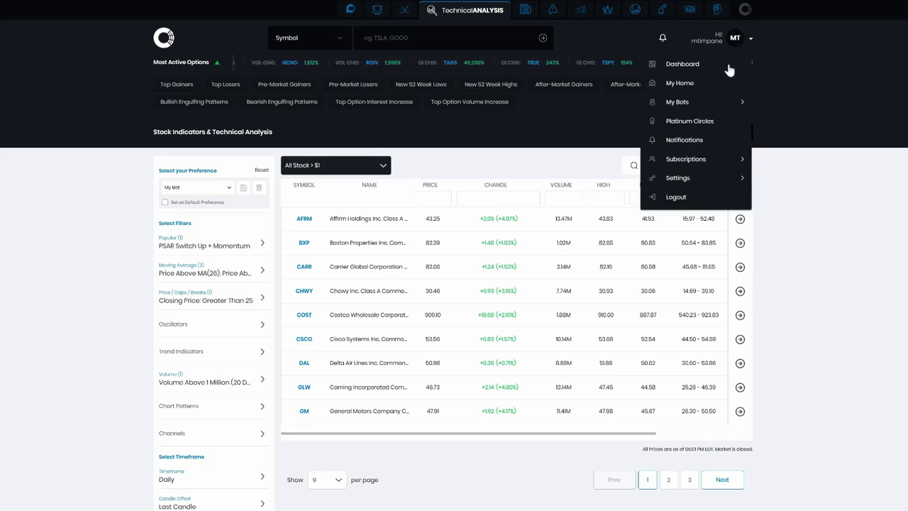
pyautogui.click(729, 102)
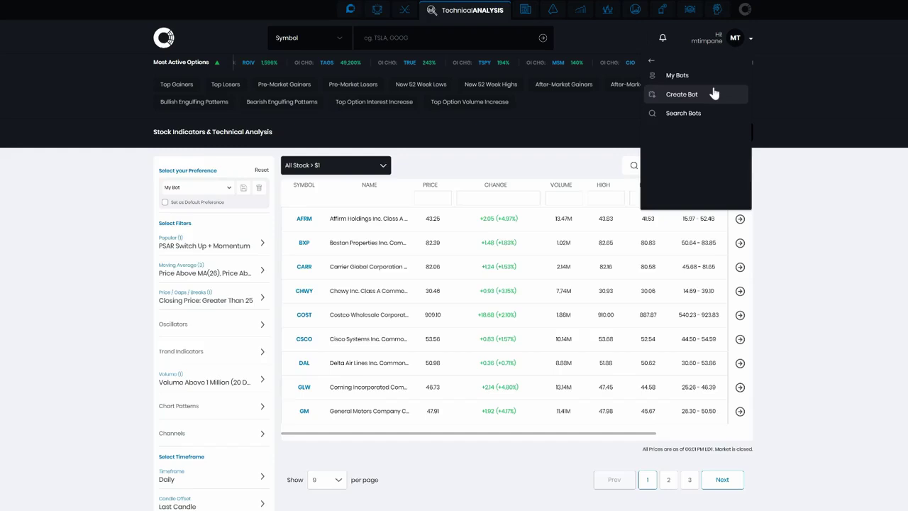
pyautogui.click(714, 94)
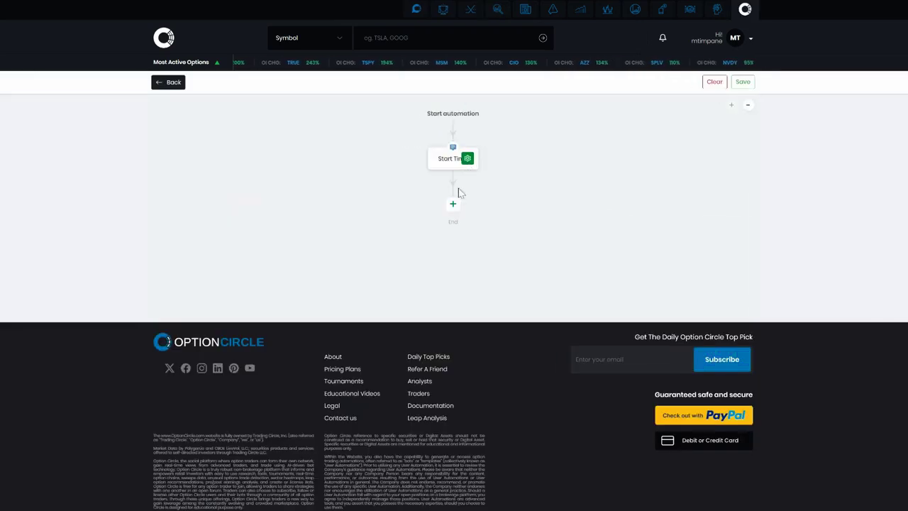
# Add an Equity step titled 'My Bots' after Start Time.
pyautogui.click(453, 204)
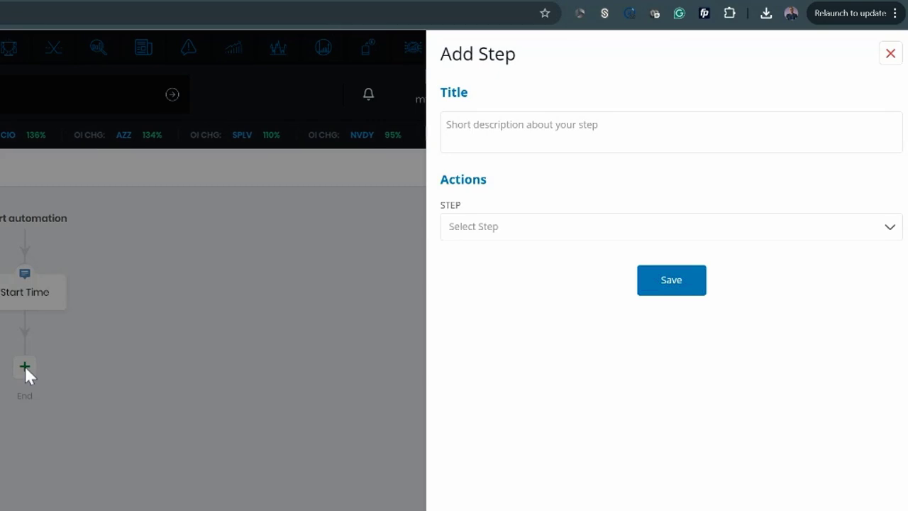
pyautogui.click(559, 135)
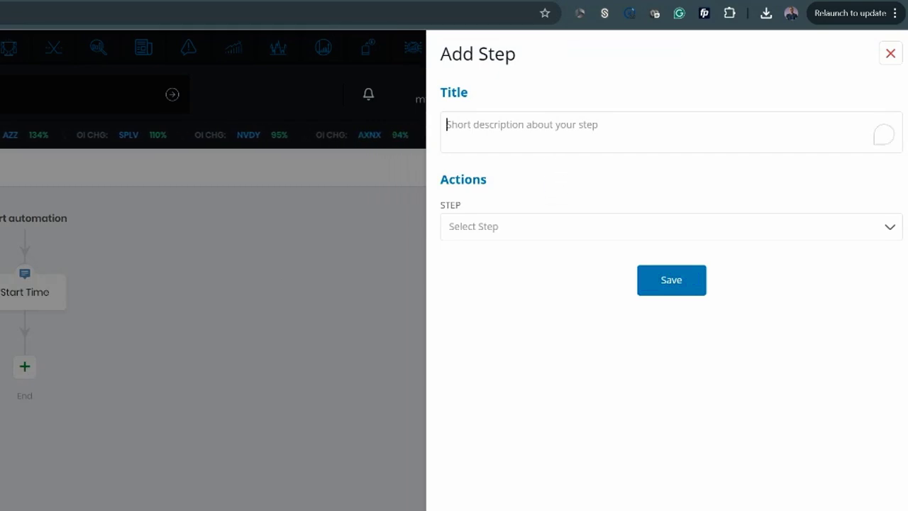
pyautogui.write('My')
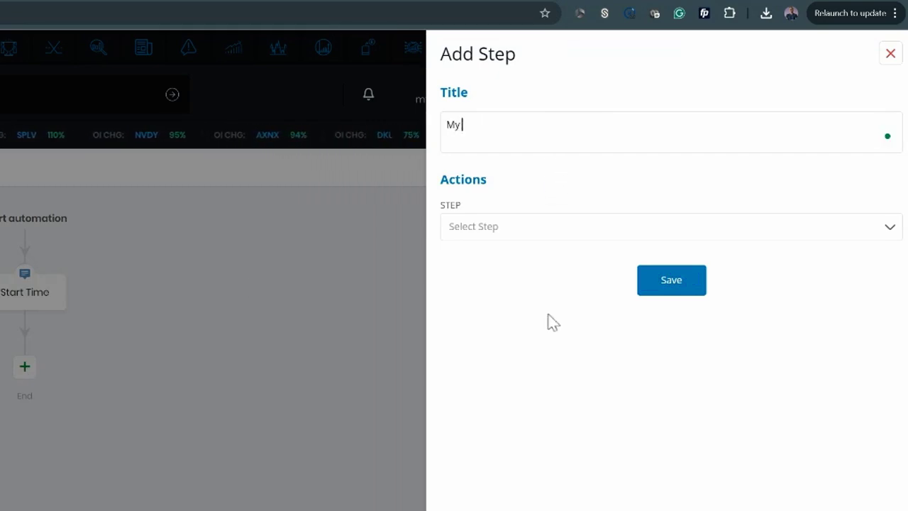
pyautogui.write(' Bot Parameter')
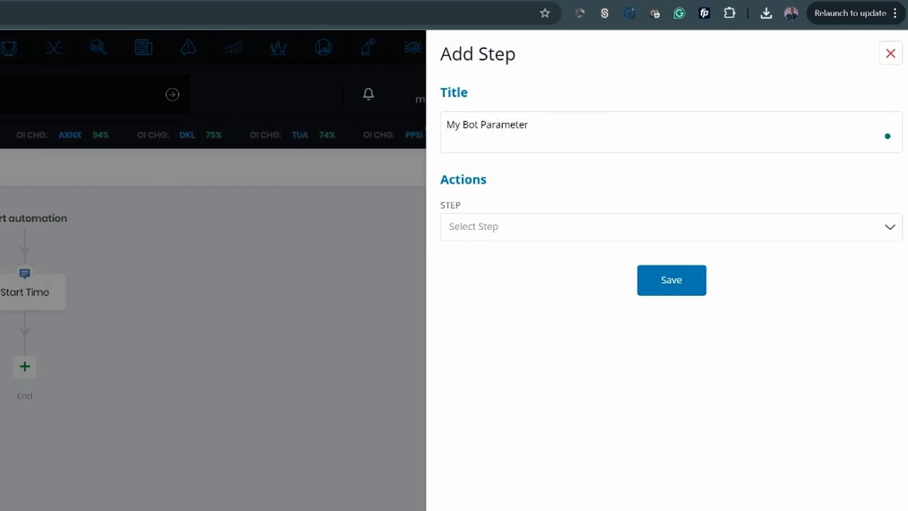
pyautogui.write('s')
pyautogui.click(546, 238)
pyautogui.scroll(-1, 557, 326)
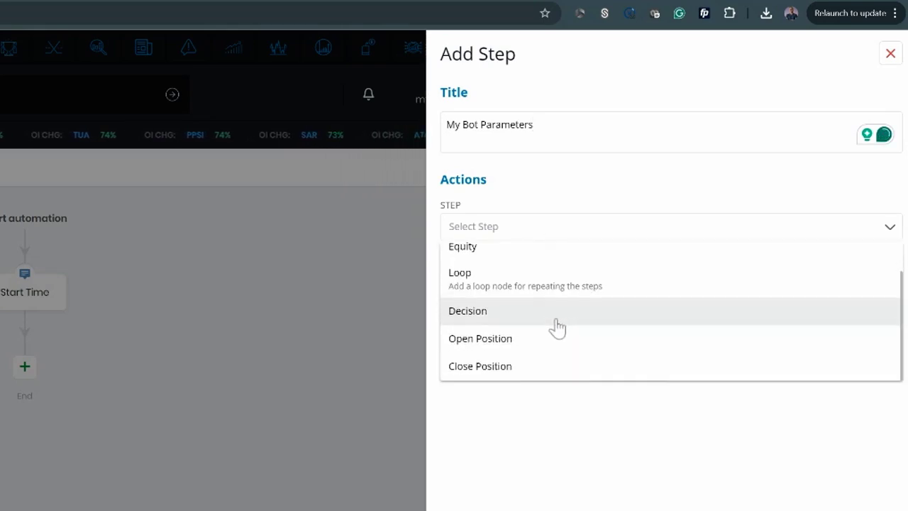
pyautogui.click(560, 250)
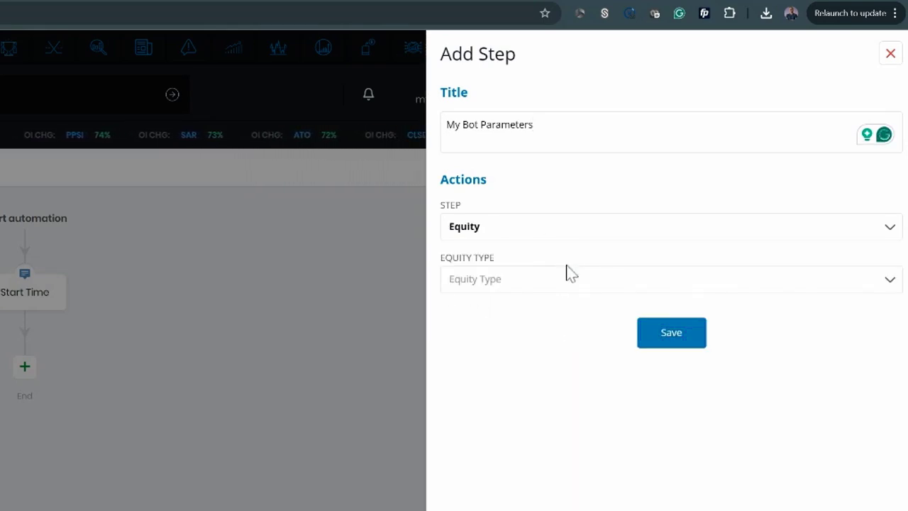
# Set the equity type to Pre-screened Technical Preferences using My Bot, and save the step.
pyautogui.click(569, 278)
pyautogui.scroll(-2, 582, 356)
pyautogui.scroll(-1, 578, 356)
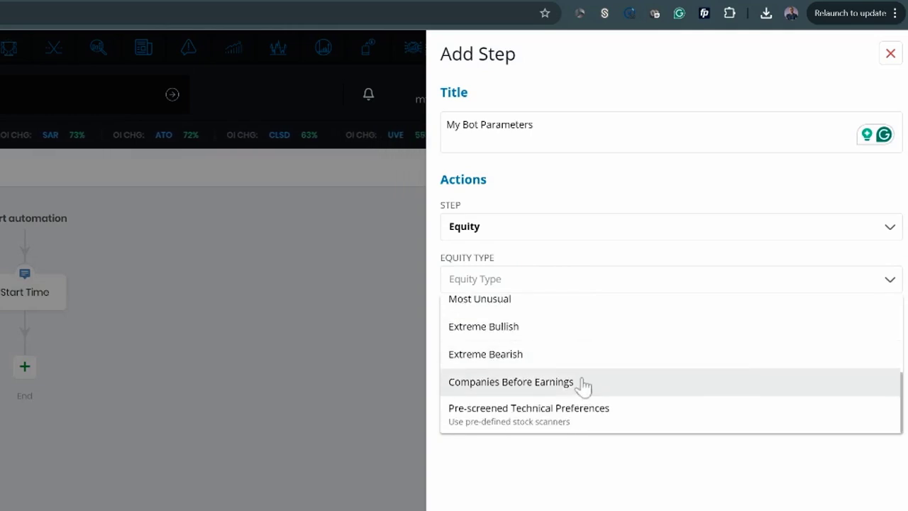
pyautogui.click(593, 414)
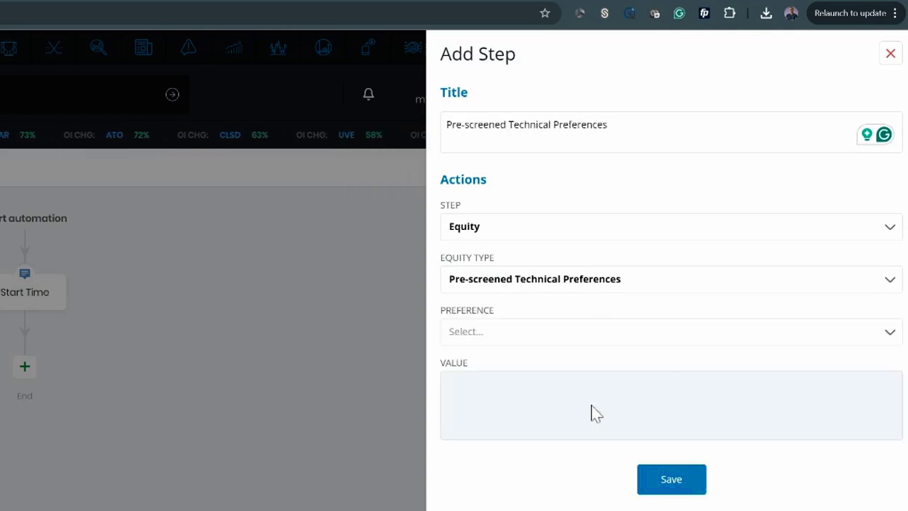
pyautogui.click(551, 337)
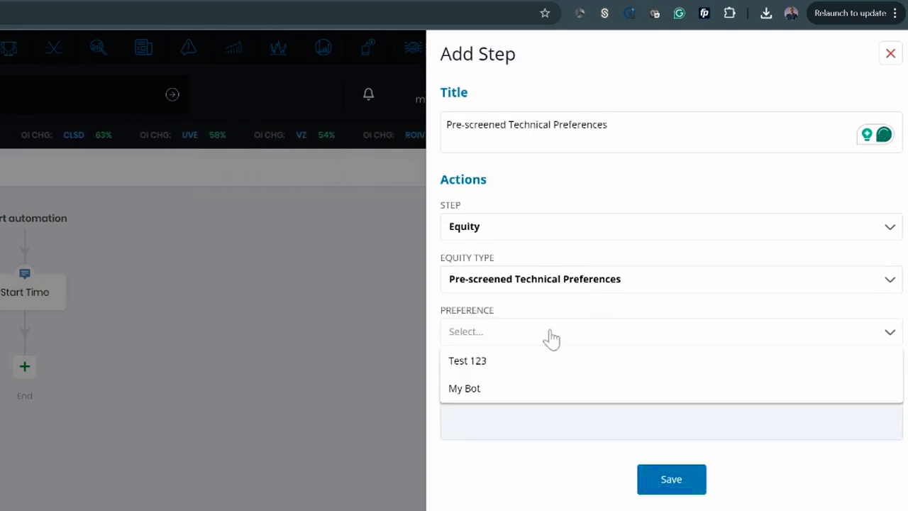
pyautogui.click(567, 392)
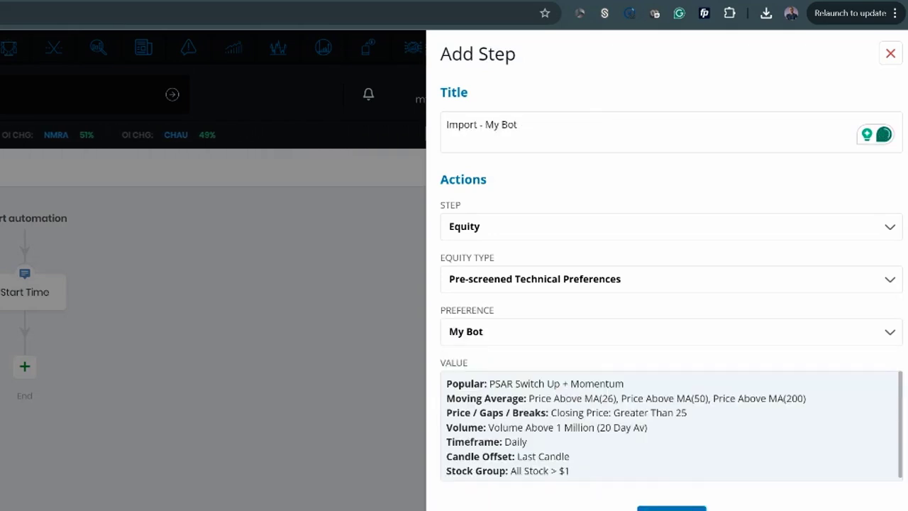
pyautogui.moveTo(469, 383); pyautogui.dragTo(596, 473)
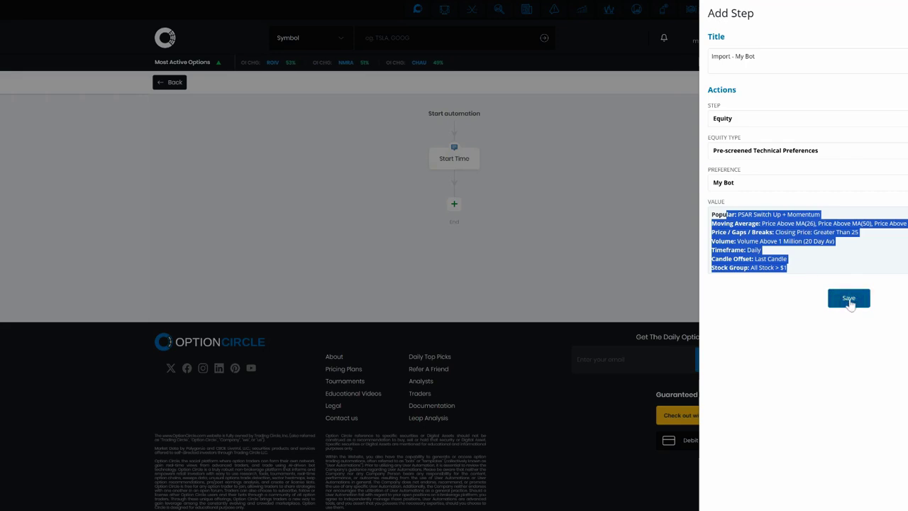
pyautogui.click(848, 301)
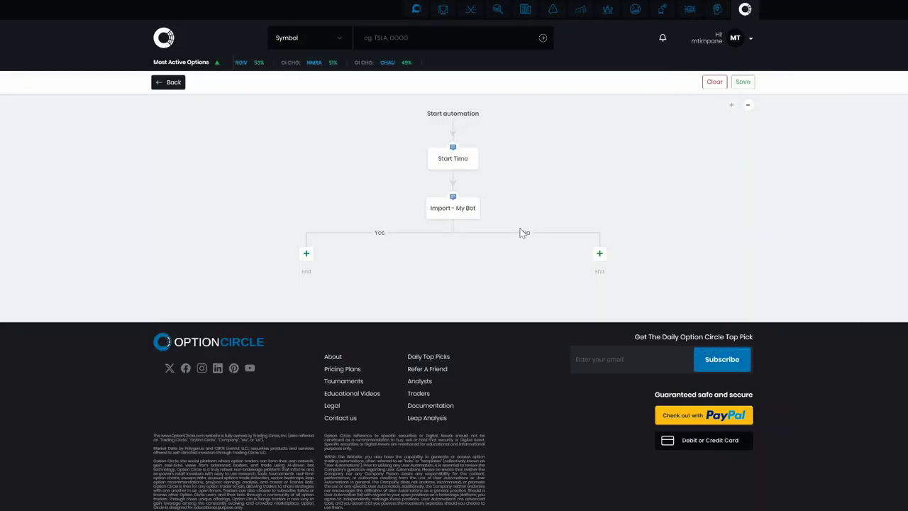
# Add an Open Position step with position type Call on the Yes branch.
pyautogui.click(306, 254)
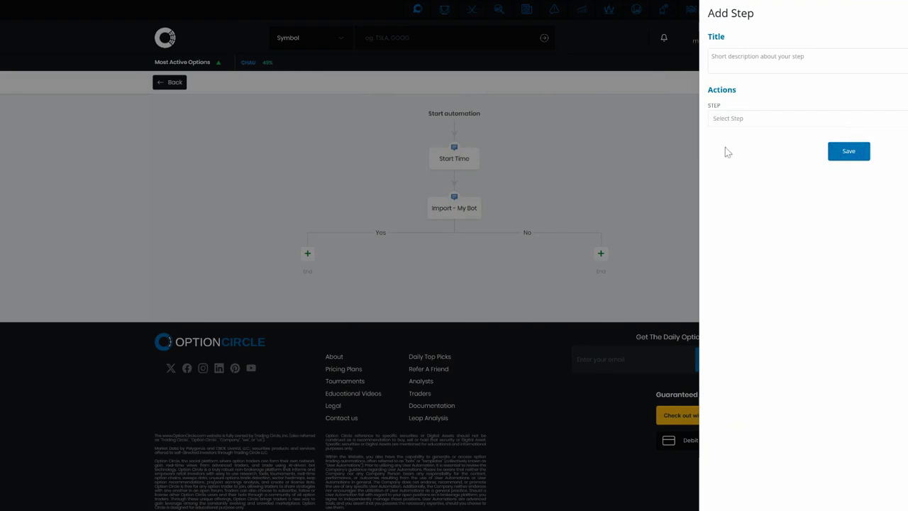
pyautogui.click(753, 126)
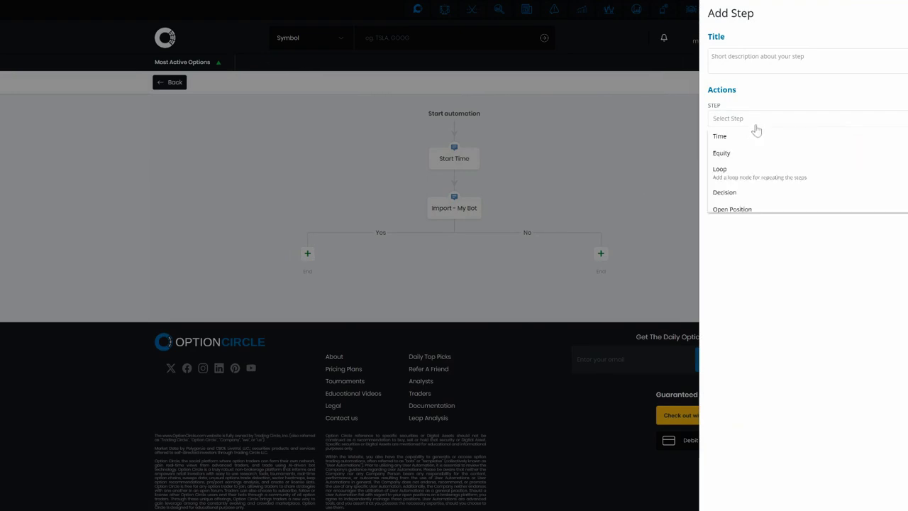
pyautogui.click(778, 208)
pyautogui.click(782, 153)
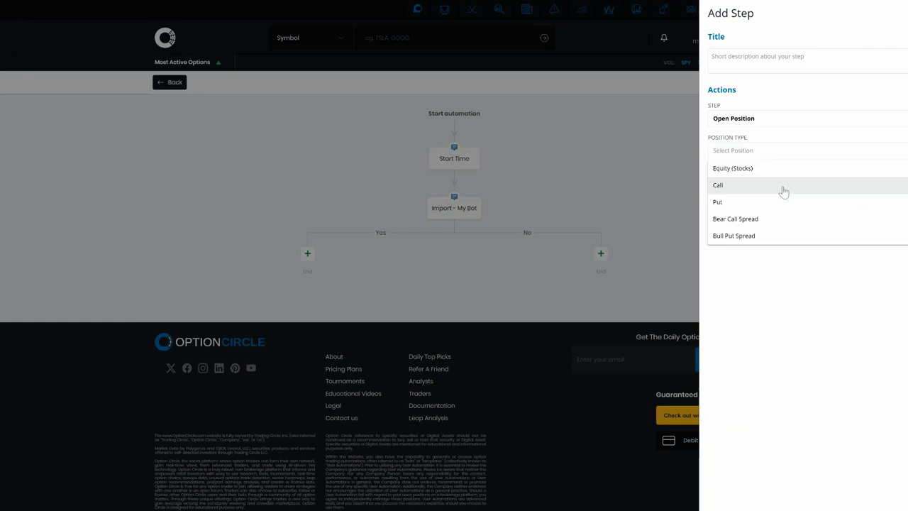
pyautogui.click(783, 186)
# Set expiry to At Least and pricing to Middle Of Mid & Ask, then save the Call step.
pyautogui.click(783, 186)
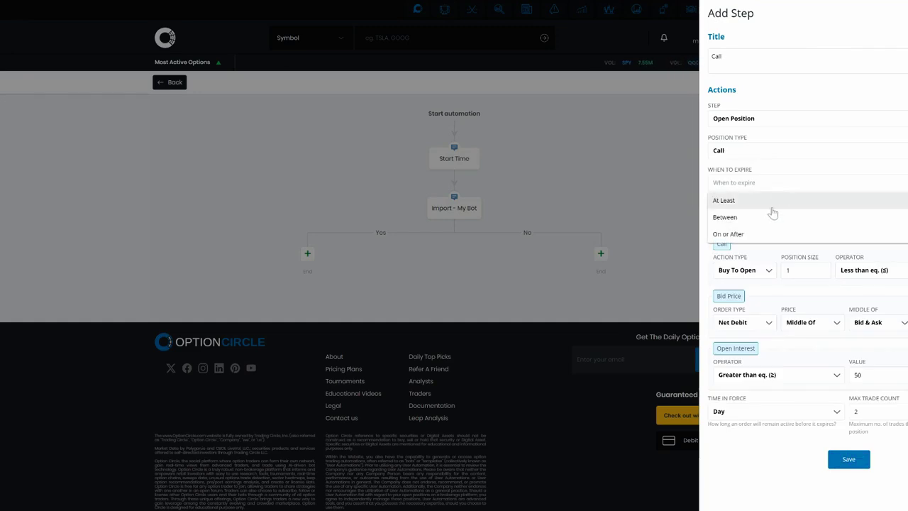
pyautogui.click(724, 200)
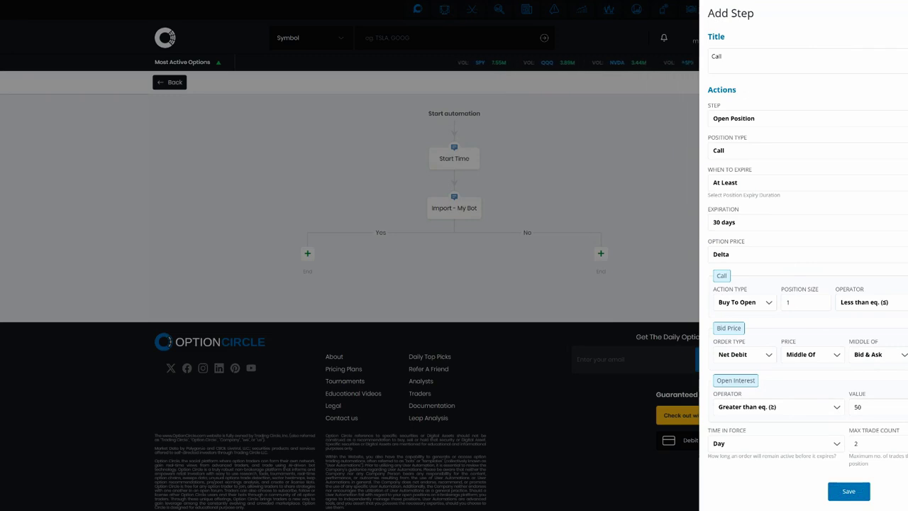
pyautogui.click(855, 355)
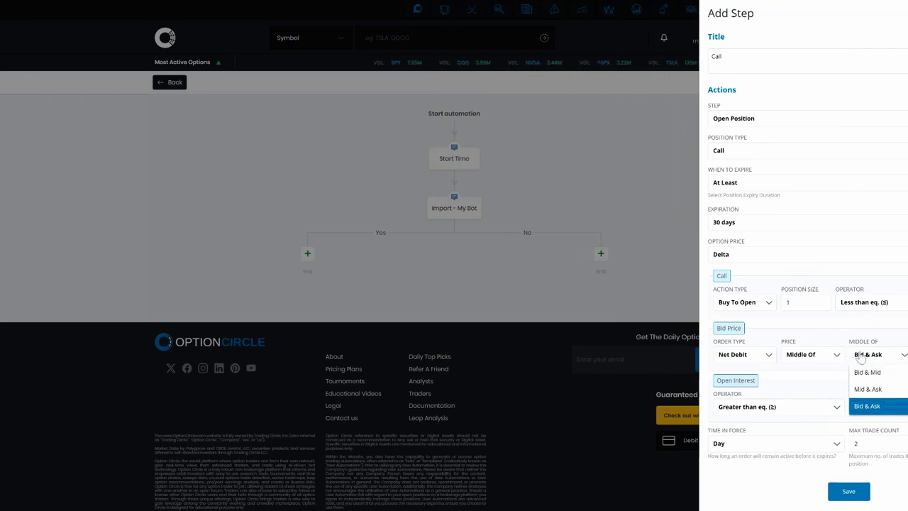
pyautogui.click(866, 389)
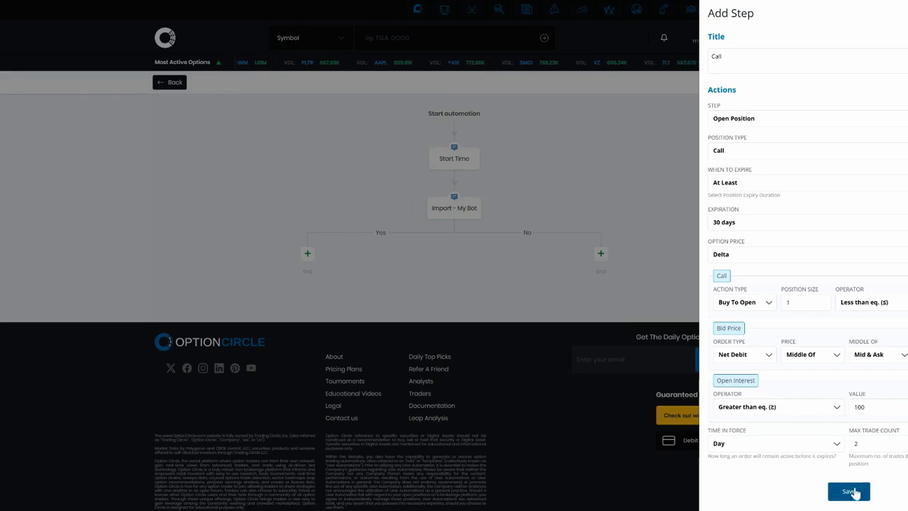
pyautogui.click(850, 491)
pyautogui.click(238, 302)
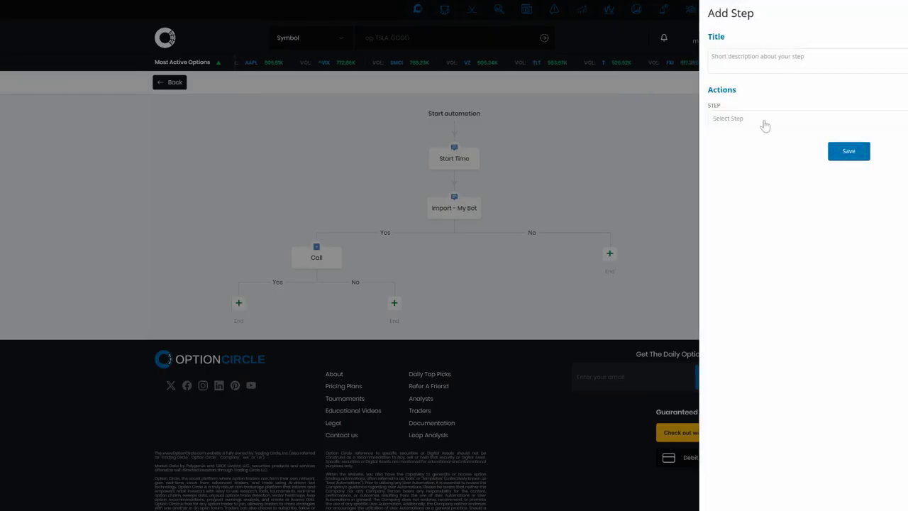
# Make the new step a Close Position with an OCO order, profit based on Price % Change.
pyautogui.click(766, 120)
pyautogui.scroll(-1, 769, 199)
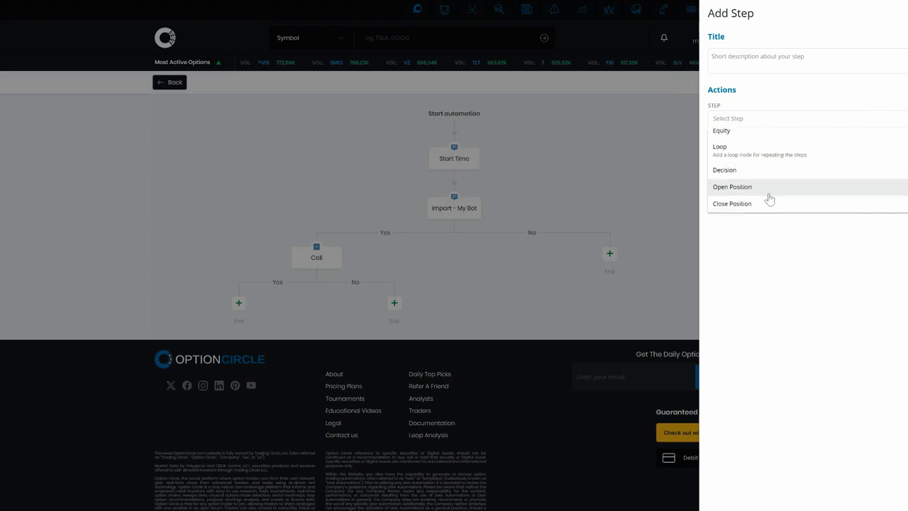
pyautogui.click(772, 205)
pyautogui.click(770, 150)
pyautogui.click(786, 201)
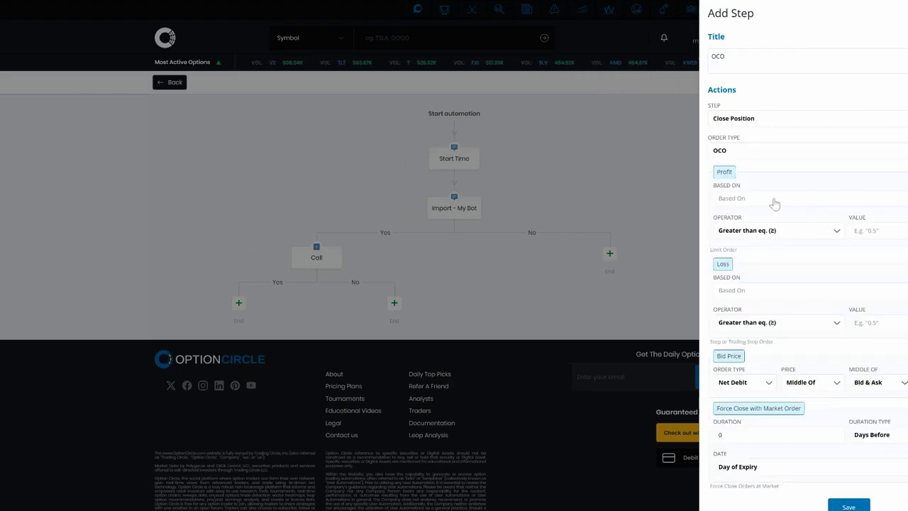
pyautogui.click(780, 222)
pyautogui.write('100')
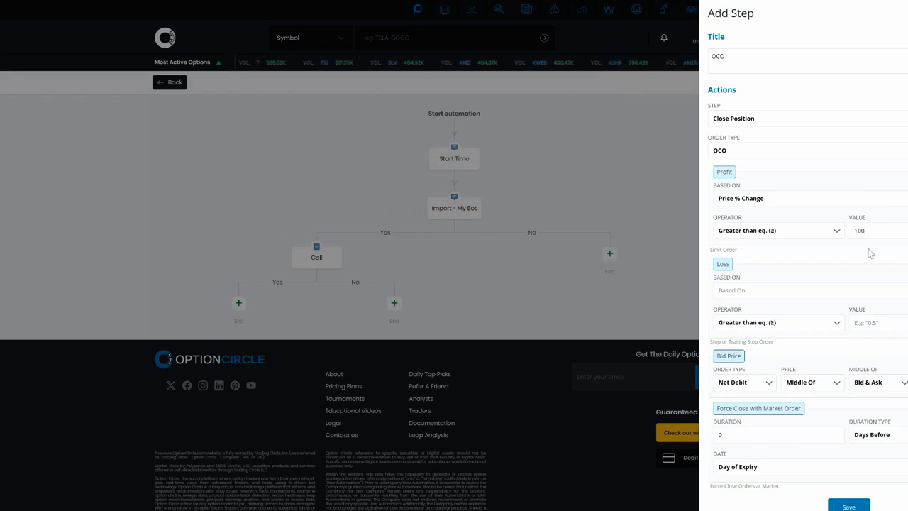
# Base the loss on Price % Change, exit at Market, set duration 5, and save.
pyautogui.click(790, 291)
pyautogui.click(790, 308)
pyautogui.write('40')
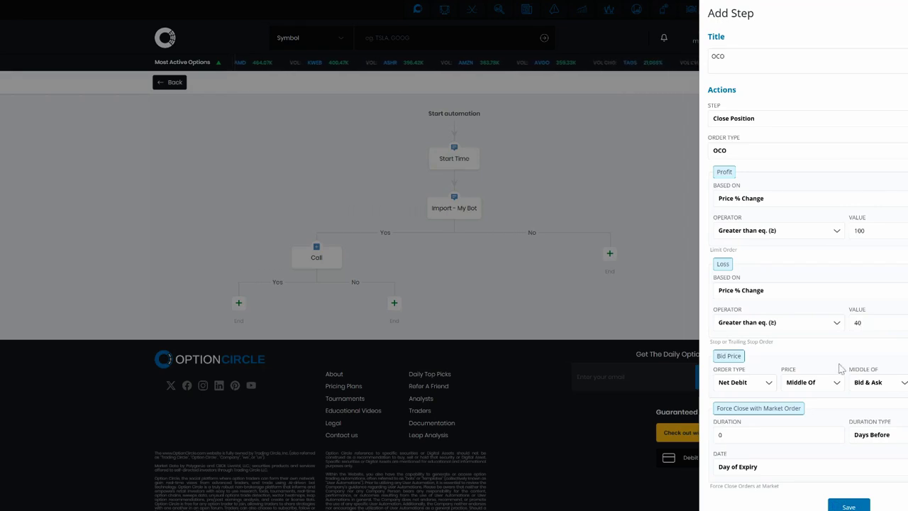
pyautogui.click(834, 390)
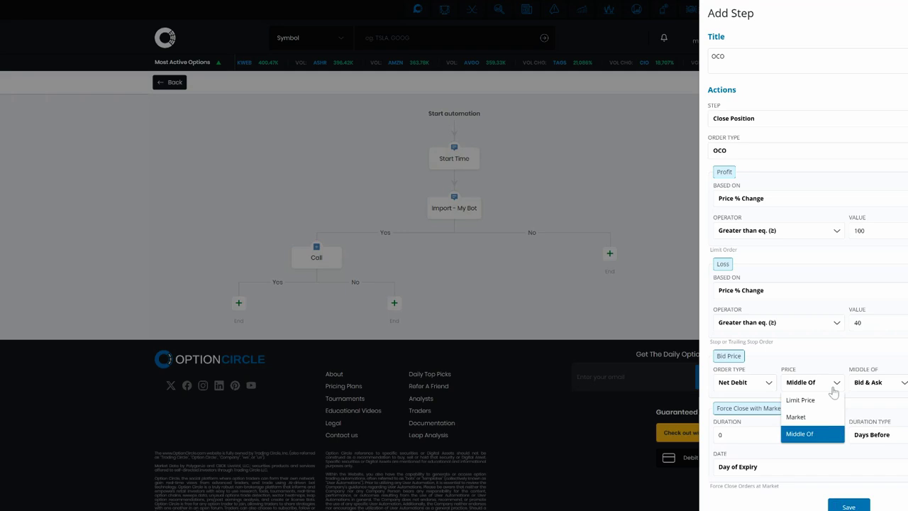
pyautogui.click(827, 418)
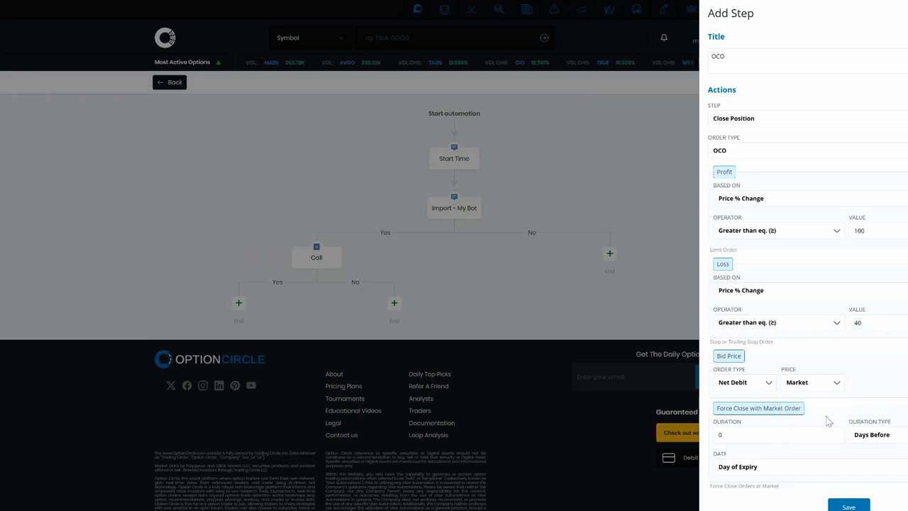
pyautogui.click(784, 438)
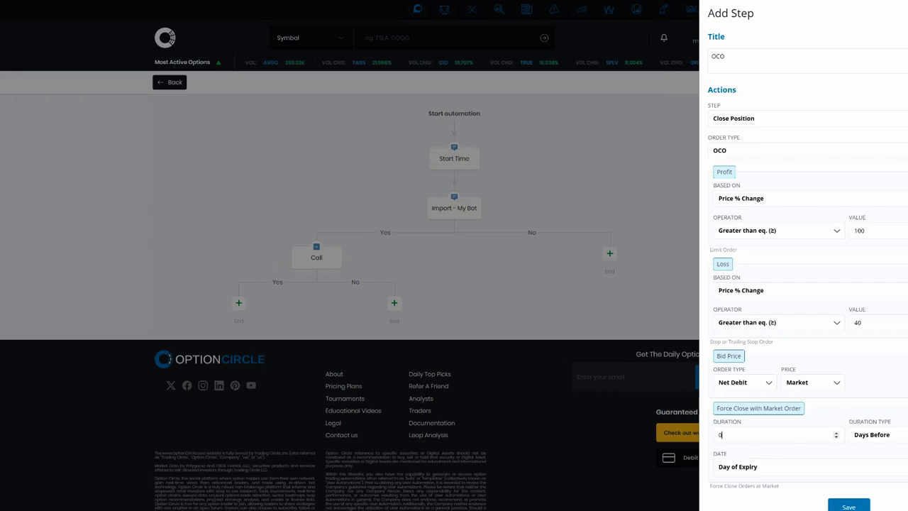
pyautogui.press('BackSpace')
pyautogui.write('5')
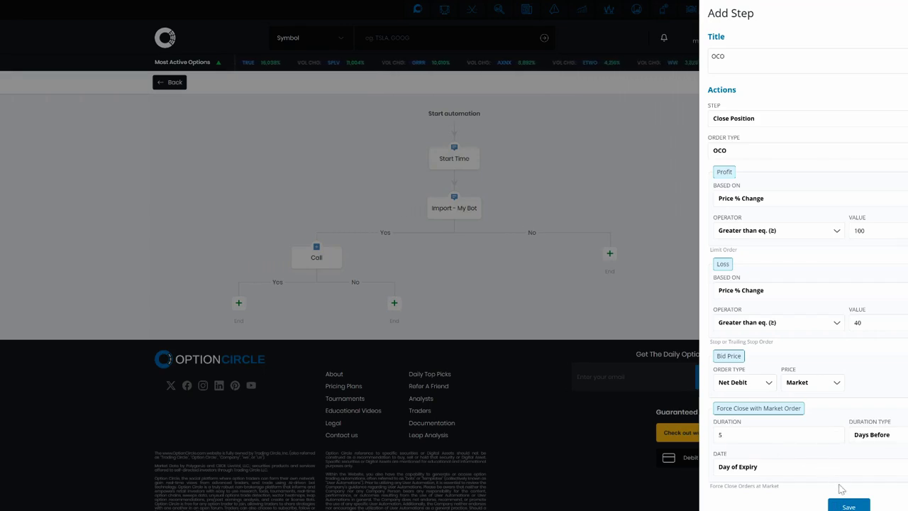
pyautogui.click(848, 507)
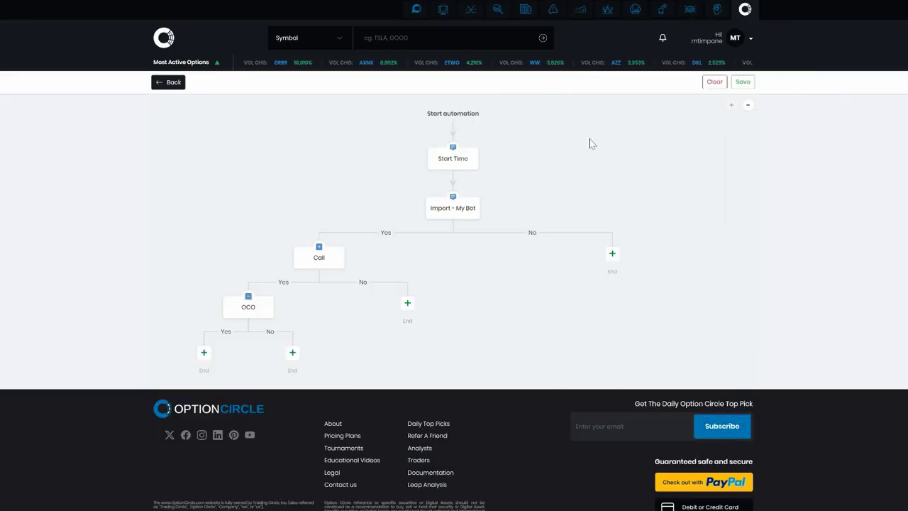
# Save the bot flow from the builder's top-right Save button.
pyautogui.click(742, 83)
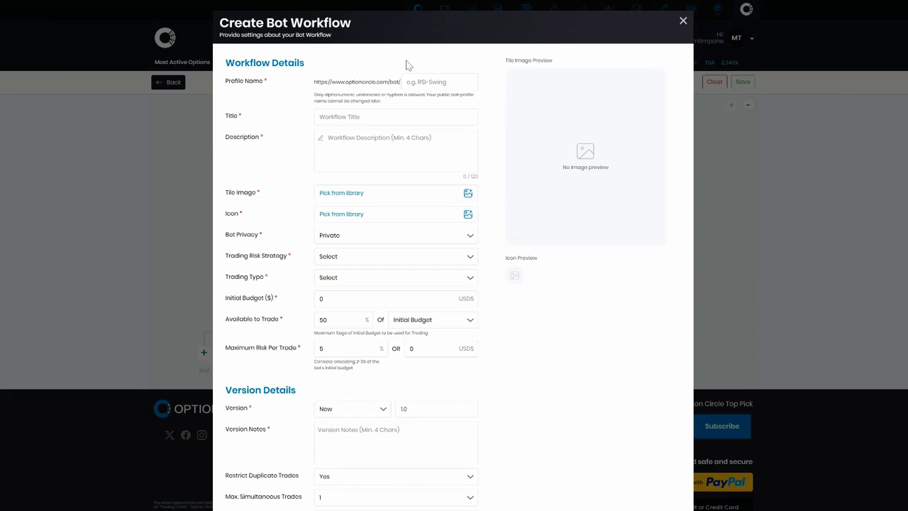